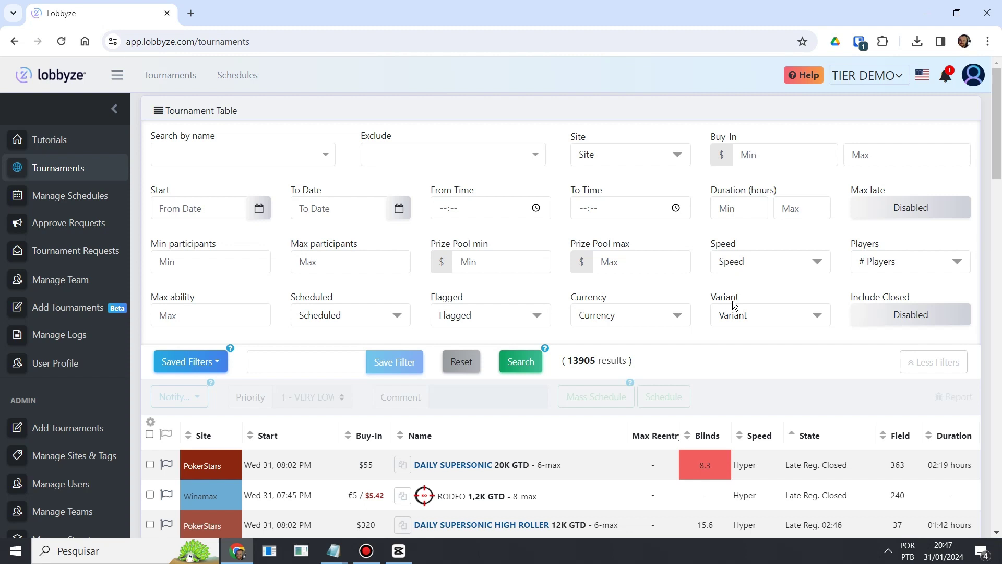
Step: Load the saved filter "17-34 regular 5k+" and search the tournaments with it
left_click(222, 368)
scroll(261, 340, "down", 4)
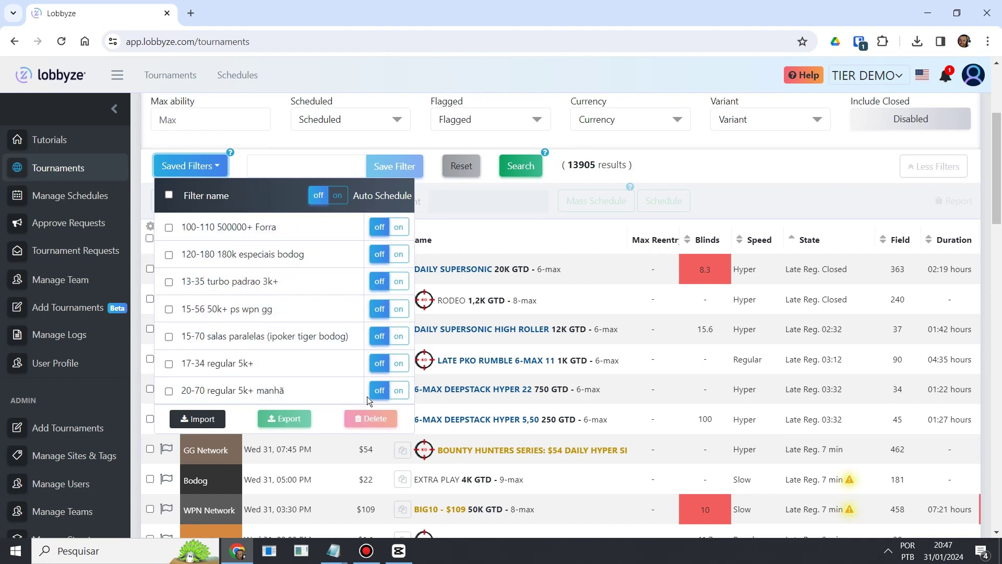
left_click(288, 369)
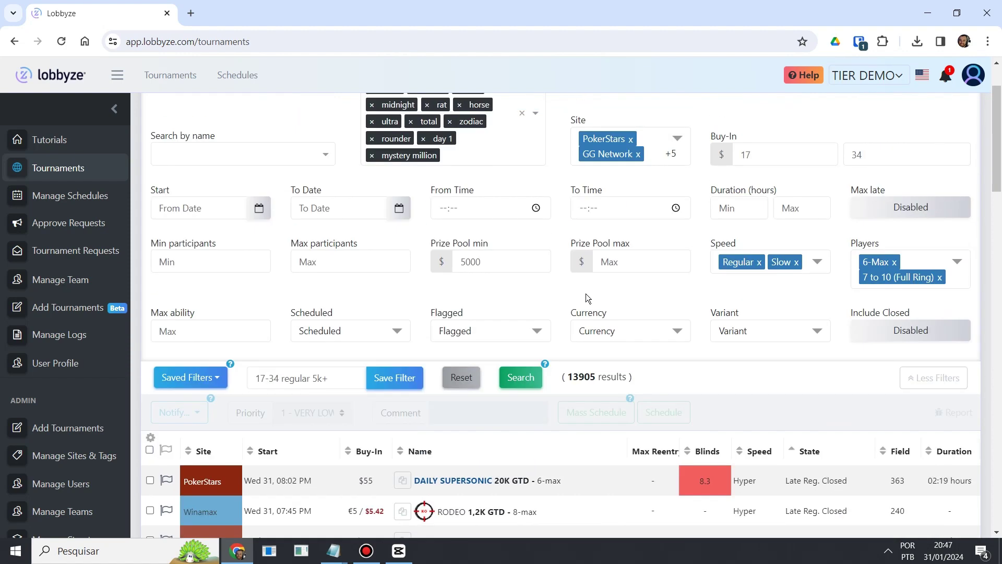
left_click(521, 377)
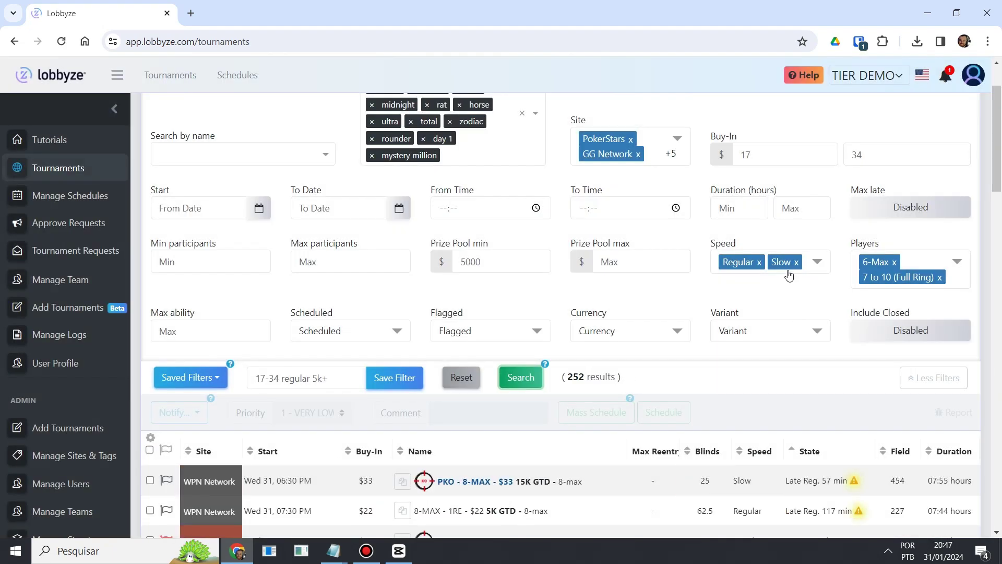
Step: Check which options are selected in the loaded filter's Speed and Site criteria
left_click(788, 273)
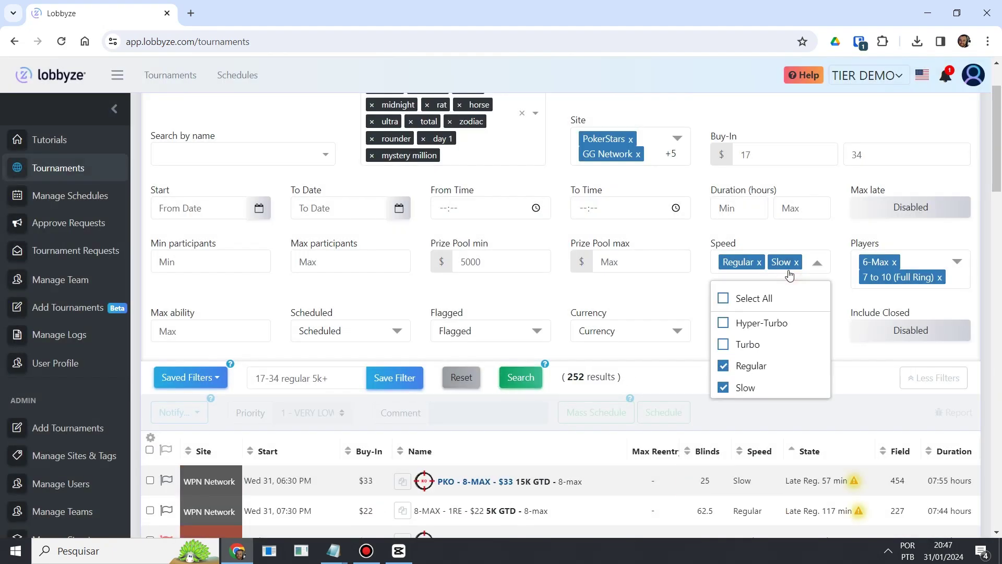
left_click(865, 377)
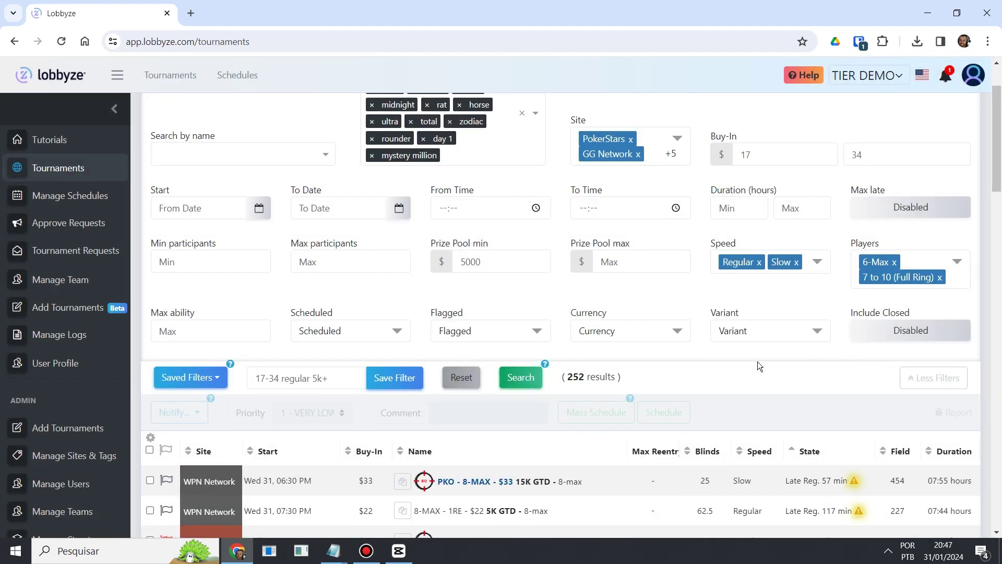
scroll(757, 361, "up", 2)
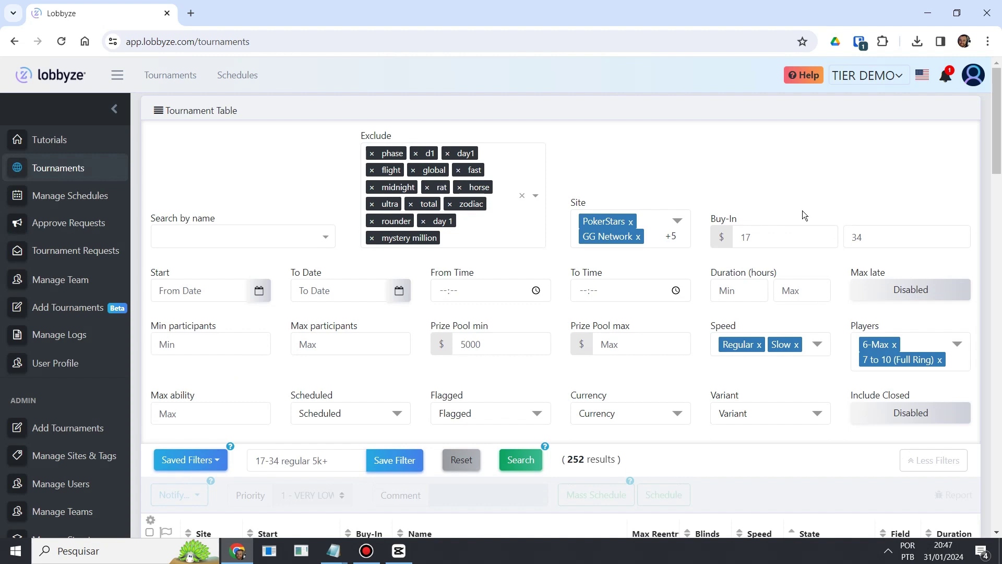
left_click(660, 224)
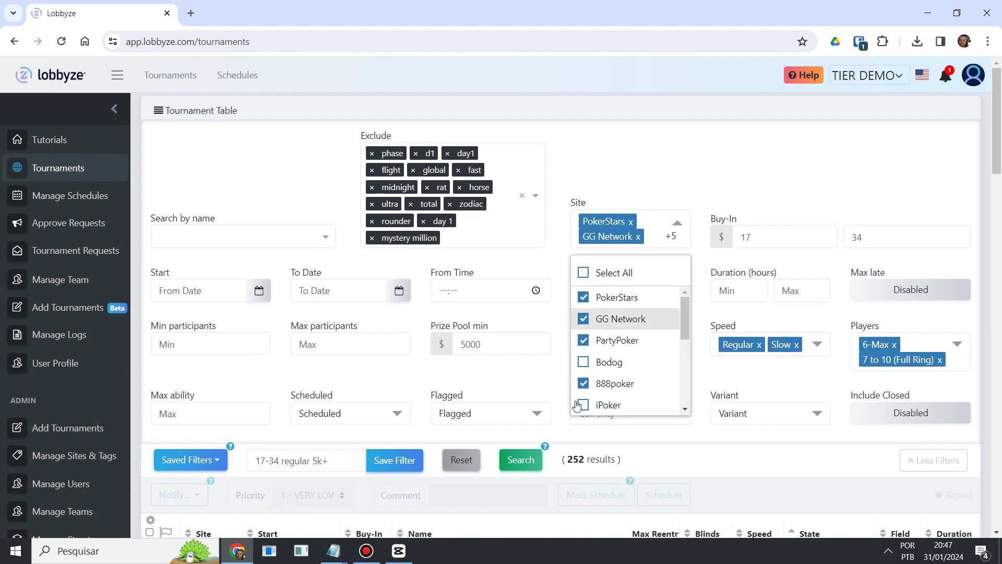
left_click(672, 162)
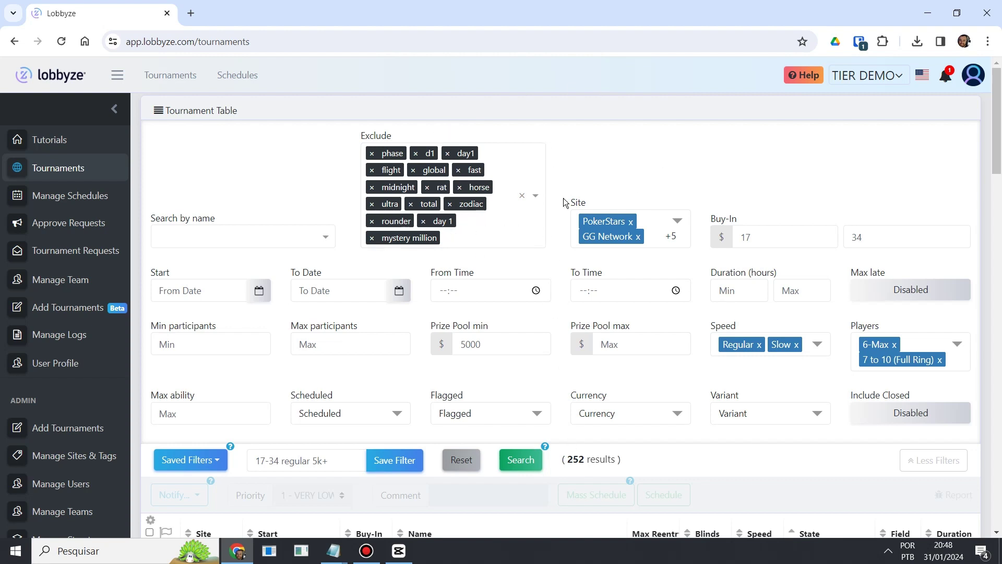
Step: Rerun the tournament search with the "17-34 regular 5k+" filter and look through the listed tournaments and criteria
left_click(521, 459)
scroll(552, 354, "down", 2)
scroll(551, 355, "down", 4)
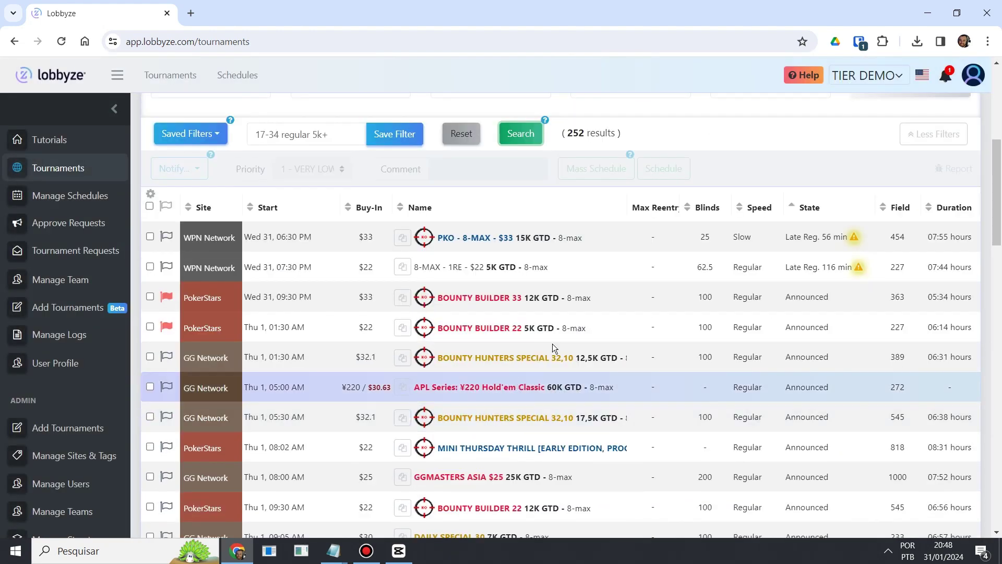
scroll(553, 344, "up", 6)
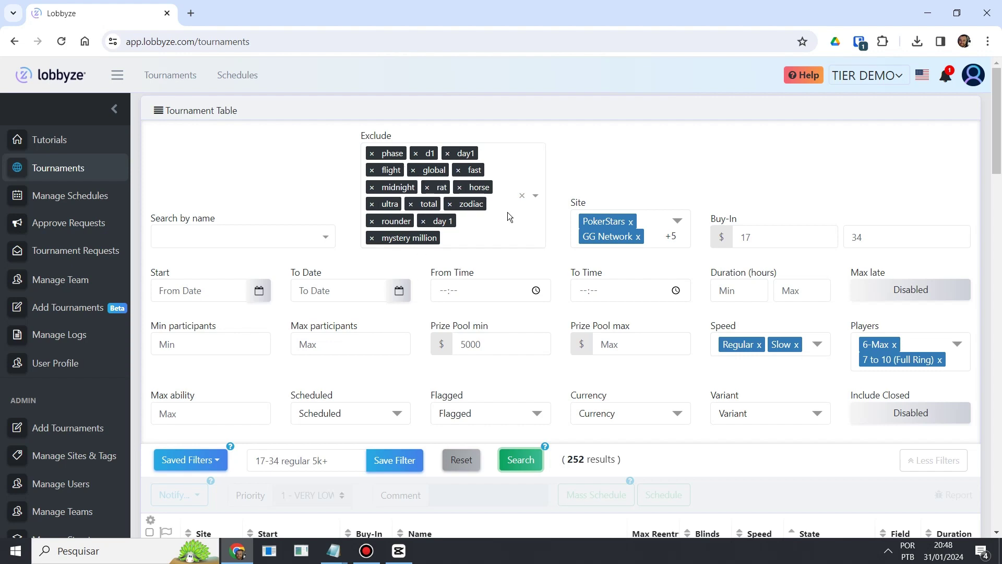
Step: Load the saved filter "20-70 regular 5k+ manhã", search with it and review its time, buy-in and exclusion criteria
scroll(282, 377, "down", 1)
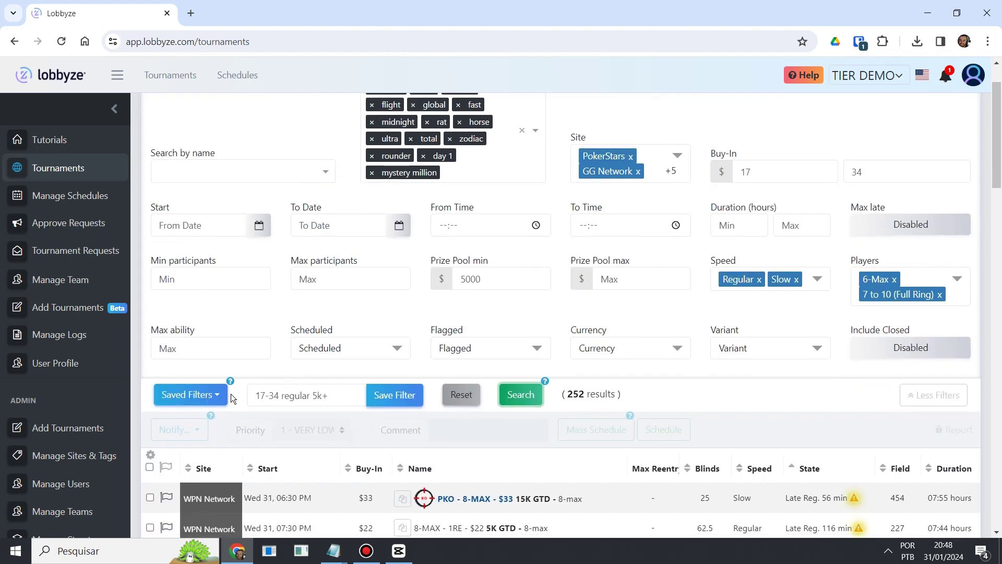
left_click(209, 394)
scroll(235, 407, "down", 2)
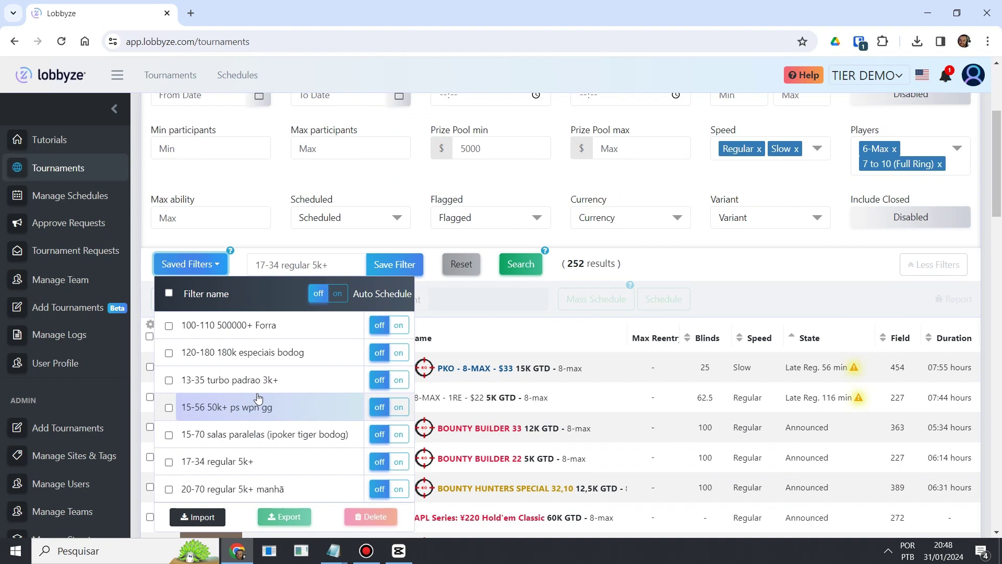
left_click(263, 489)
left_click(521, 264)
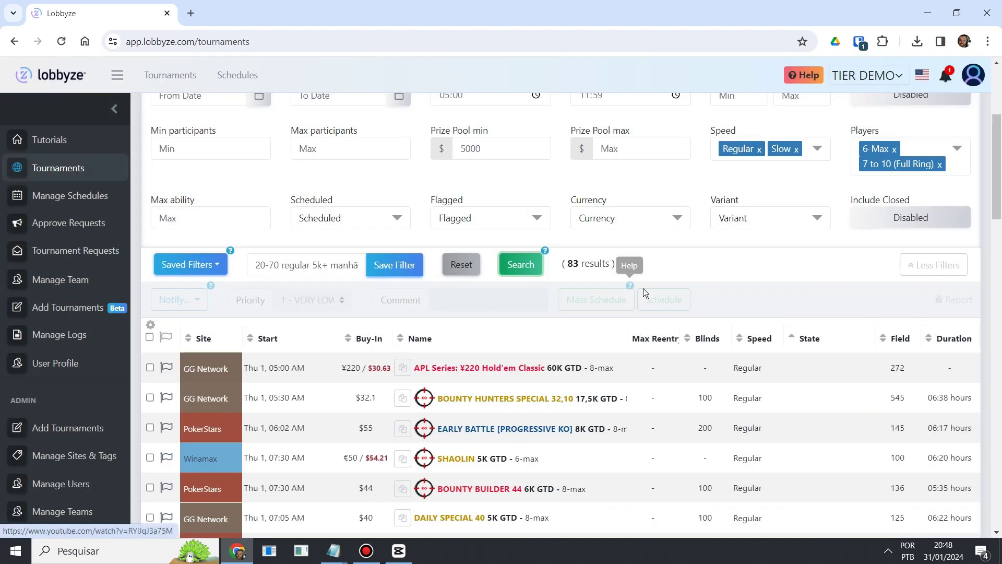
scroll(678, 303, "up", 3)
scroll(704, 327, "up", 2)
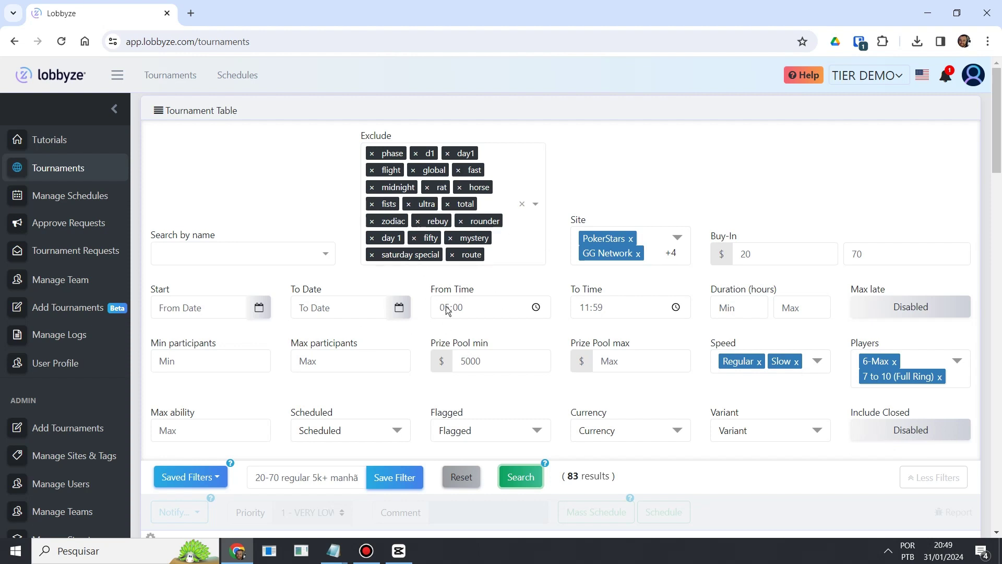
scroll(530, 312, "down", 1)
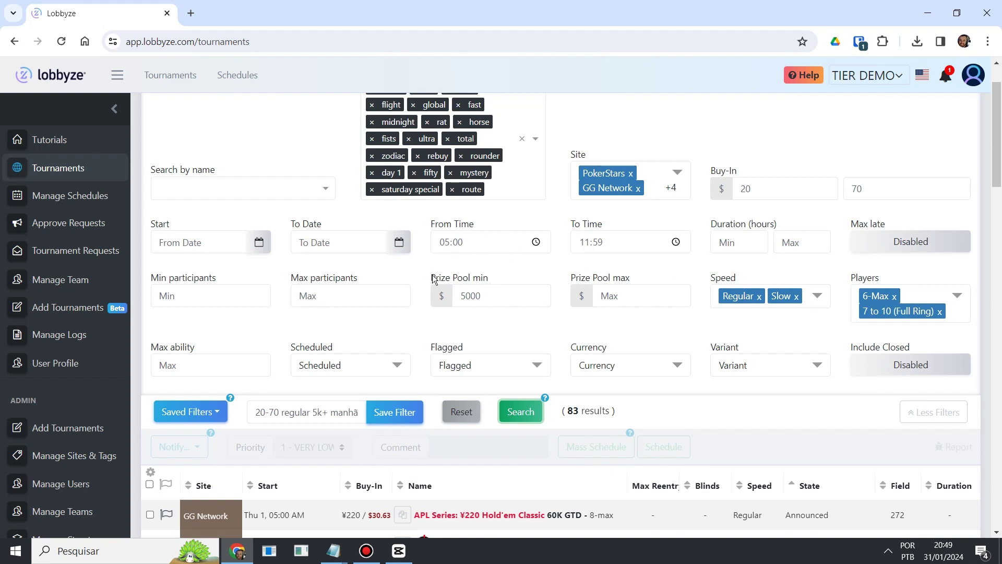
scroll(525, 258, "up", 1)
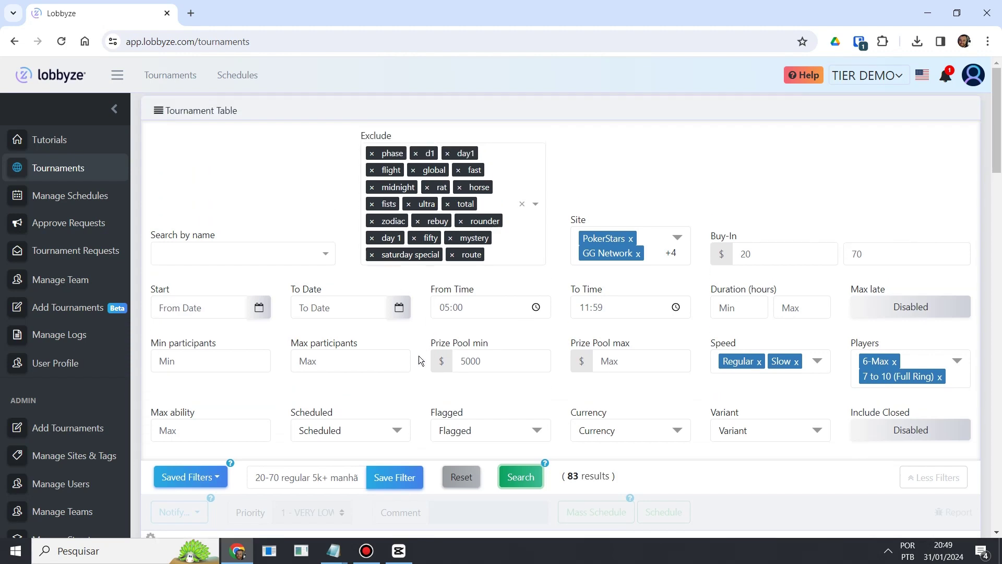
Step: Load the saved filter "15-70 salas paralelas (ipoker tiger bodog)" and check which poker sites it includes
left_click(219, 476)
scroll(240, 471, "down", 3)
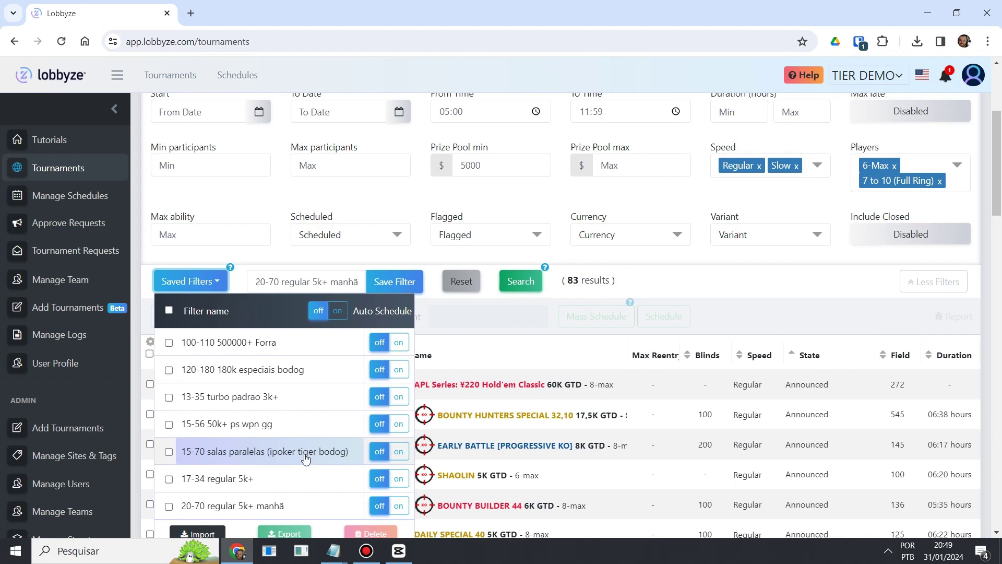
left_click(306, 454)
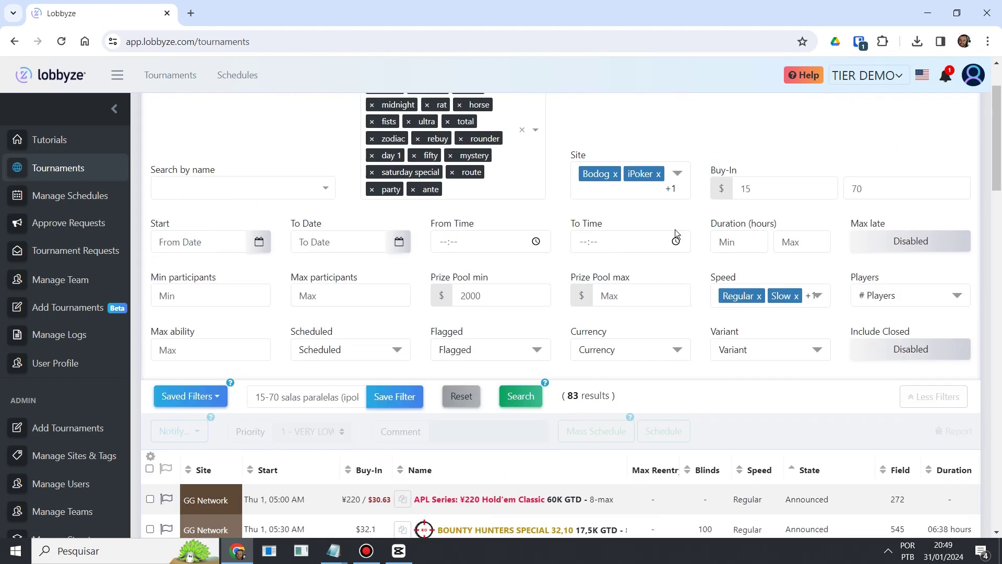
scroll(675, 229, "up", 2)
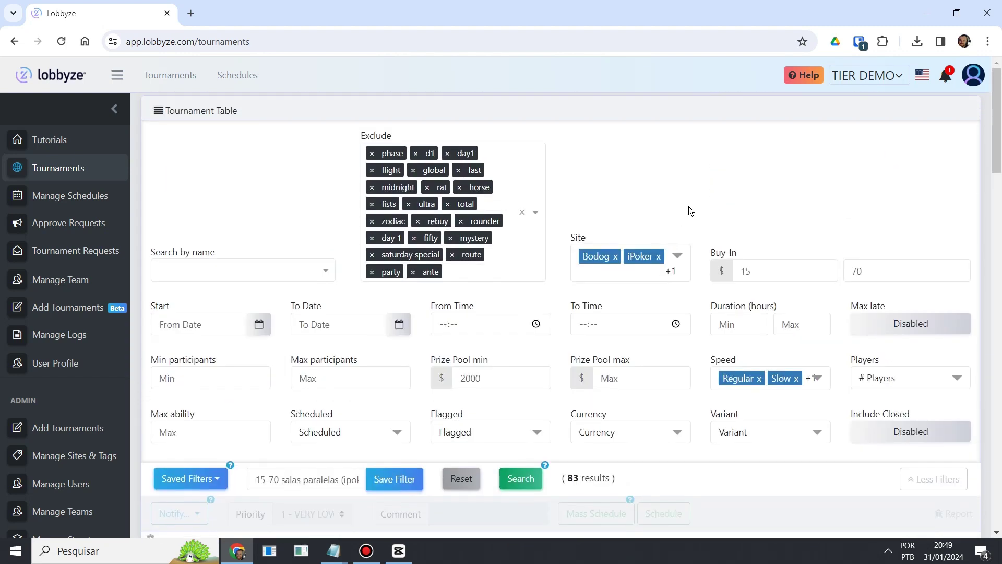
left_click(678, 256)
scroll(658, 402, "down", 2)
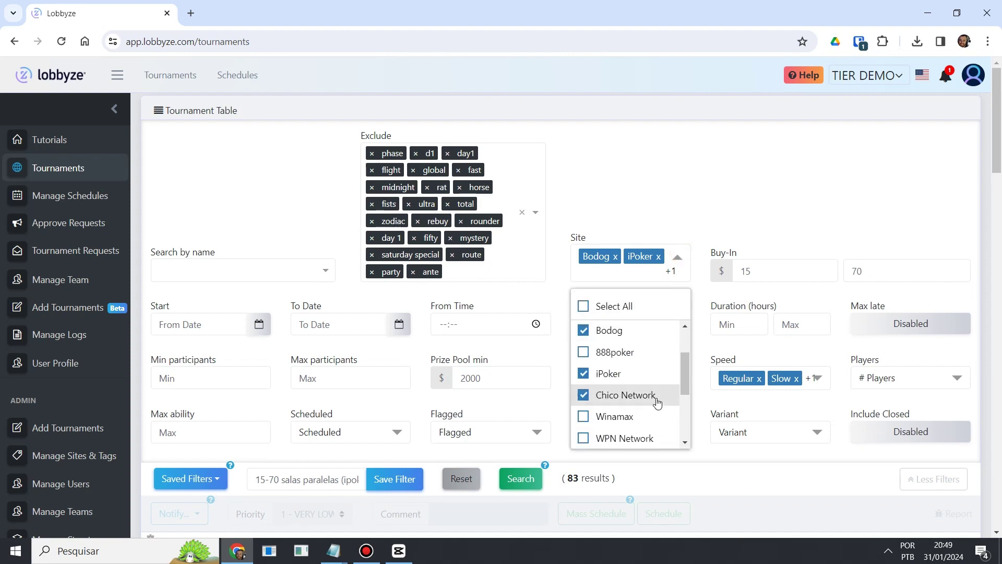
left_click(683, 220)
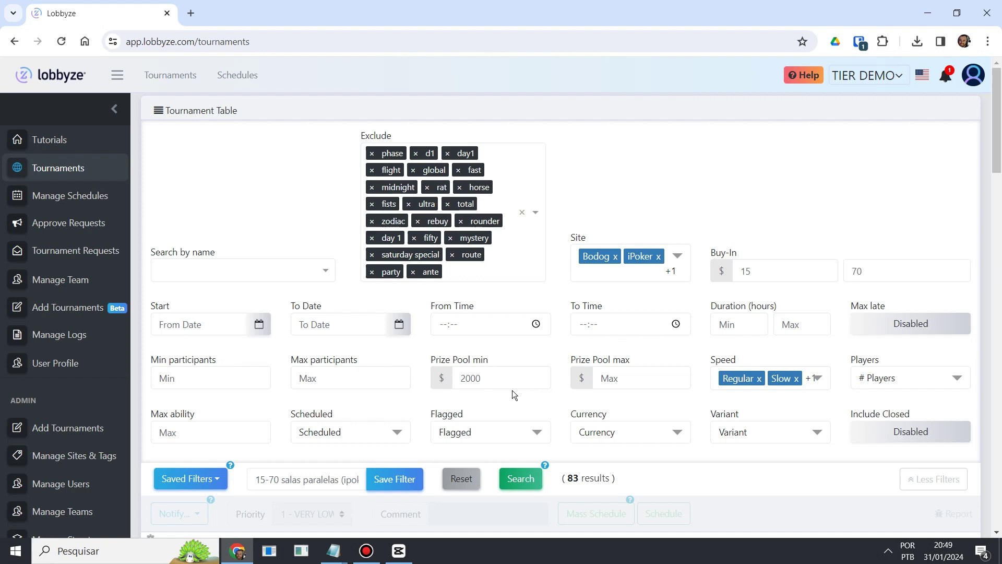
Step: Search the tournaments with the "15-70 salas paralelas" filter and review its excluded terms
scroll(624, 337, "down", 1)
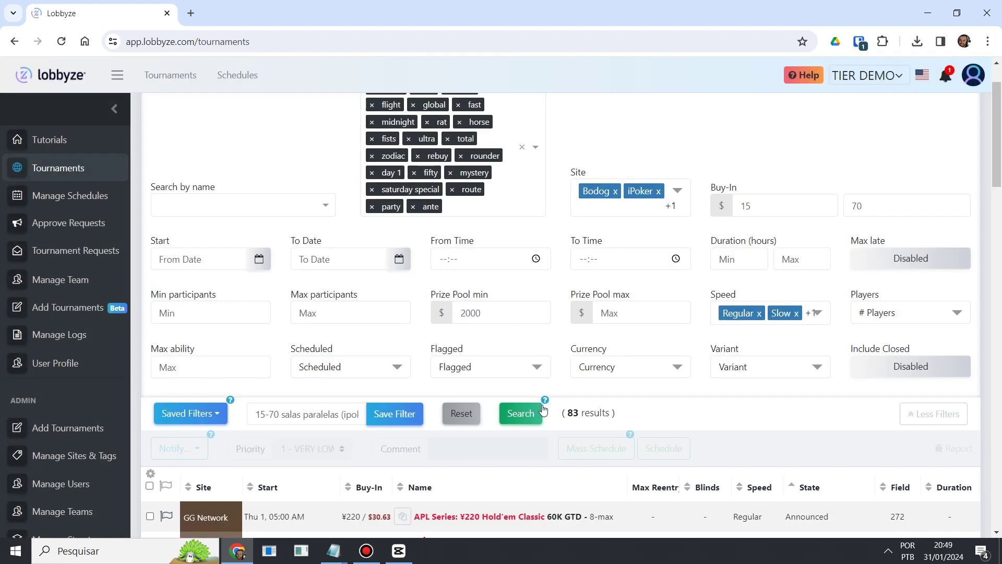
left_click(533, 415)
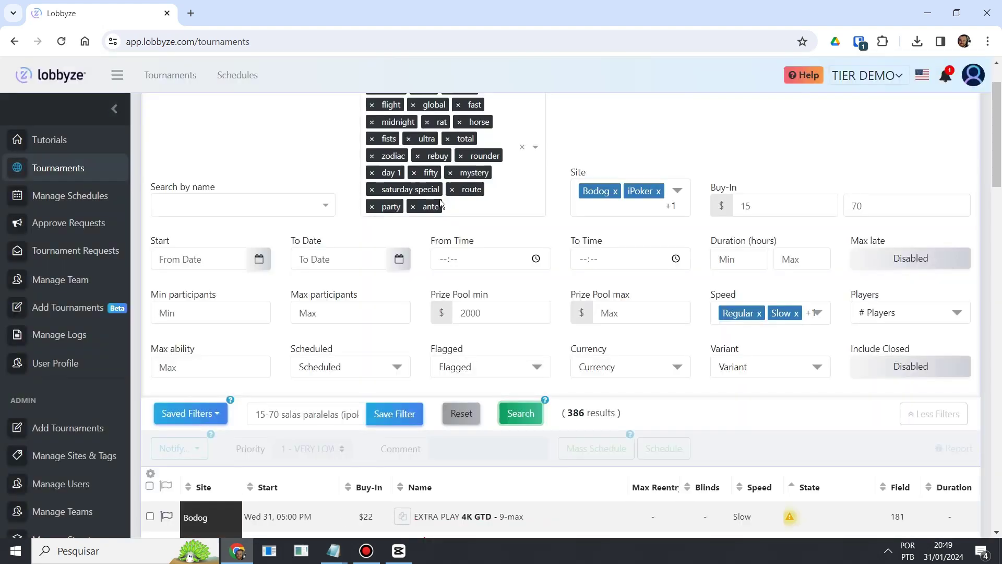
scroll(512, 208, "up", 1)
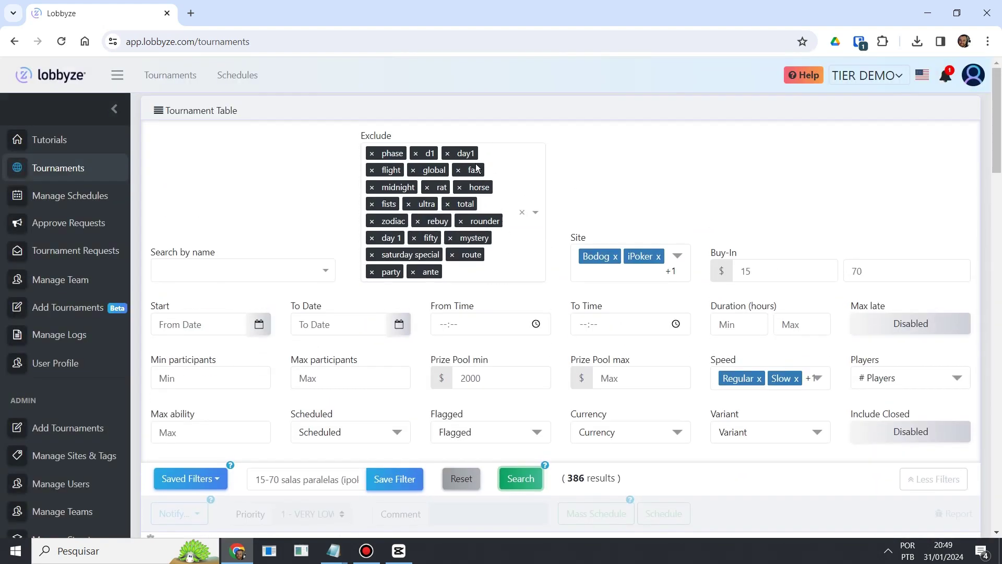
scroll(401, 184, "down", 3)
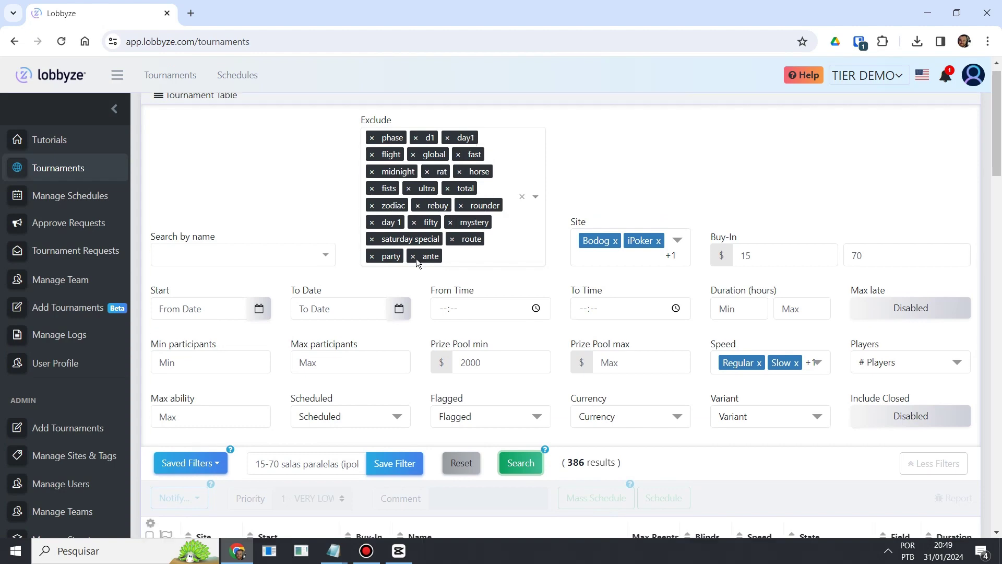
scroll(458, 240, "up", 3)
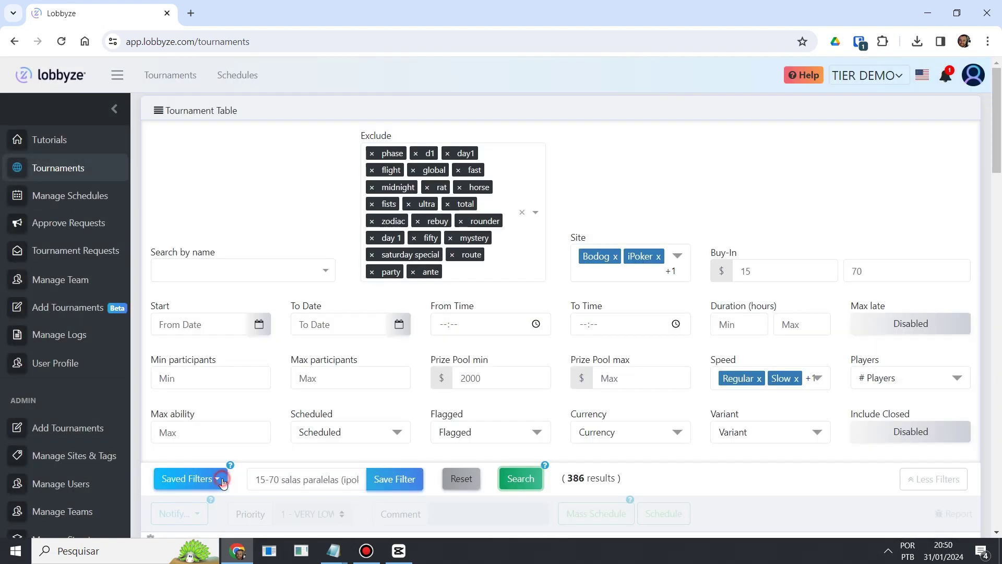
Step: Load the saved filter "13-35 turbo padrao 3k+" and bring its criteria into view
left_click(219, 480)
scroll(252, 476, "down", 4)
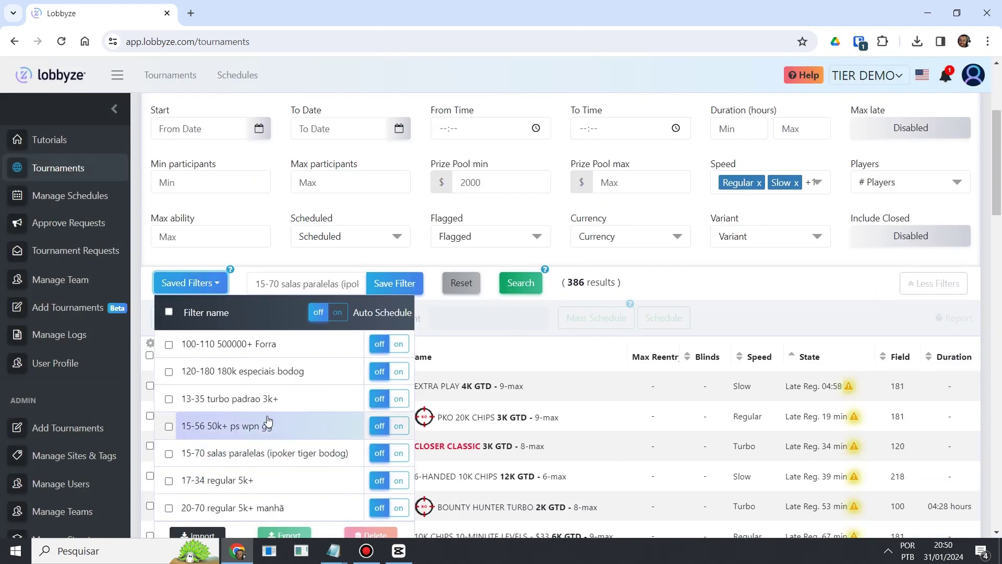
left_click(264, 399)
scroll(574, 345, "up", 3)
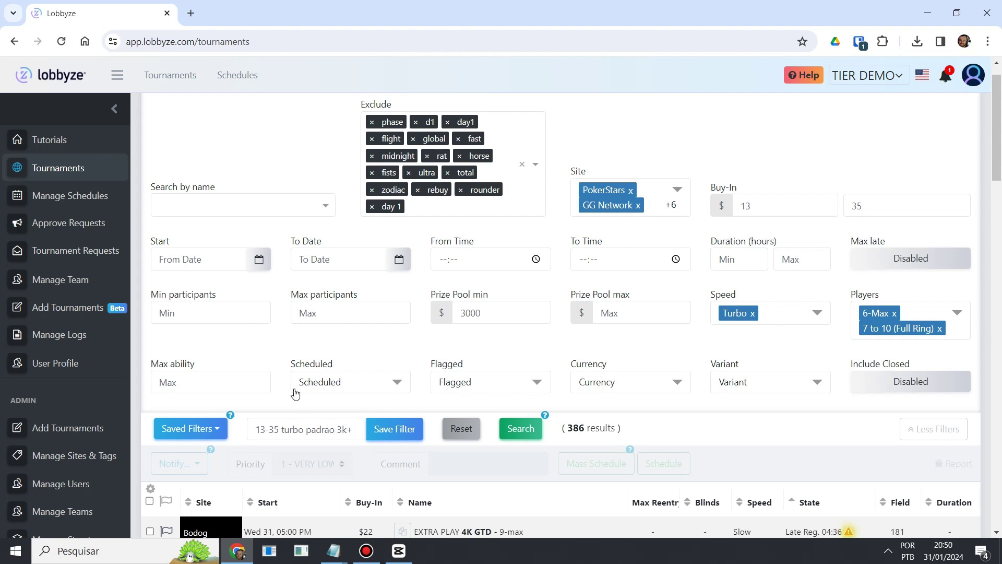
left_click(220, 433)
scroll(267, 389, "down", 2)
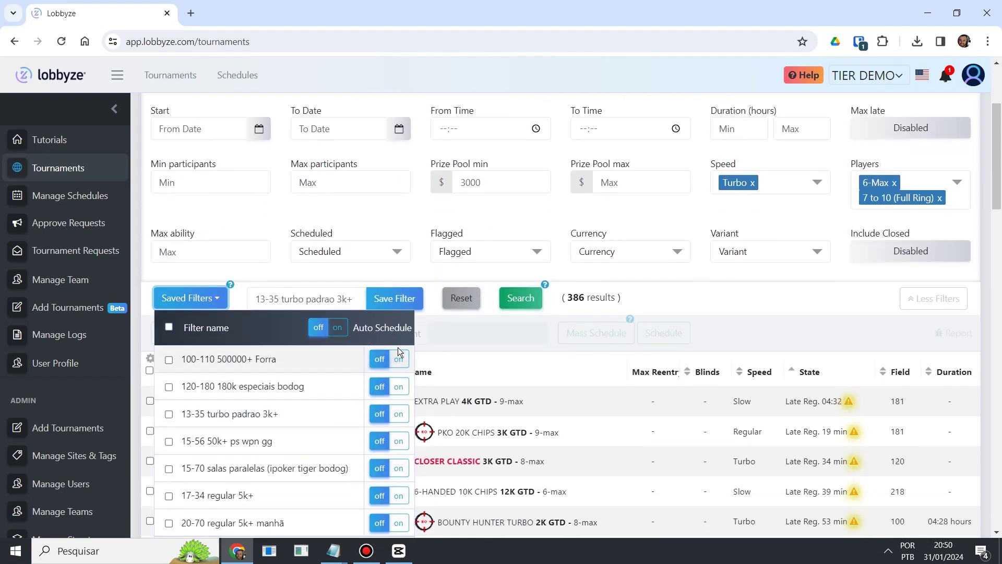
scroll(398, 346, "down", 1)
left_click(397, 303)
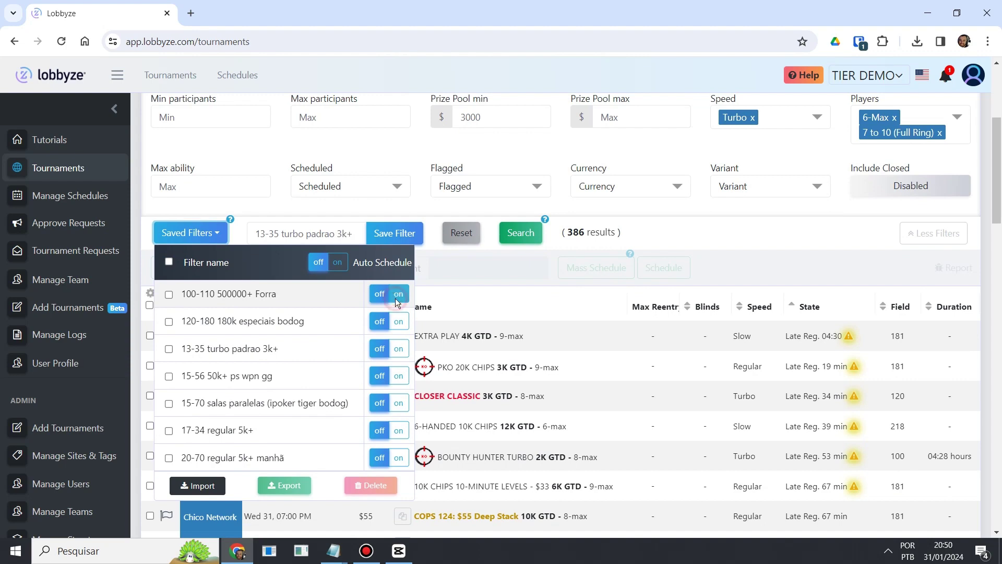
left_click(630, 213)
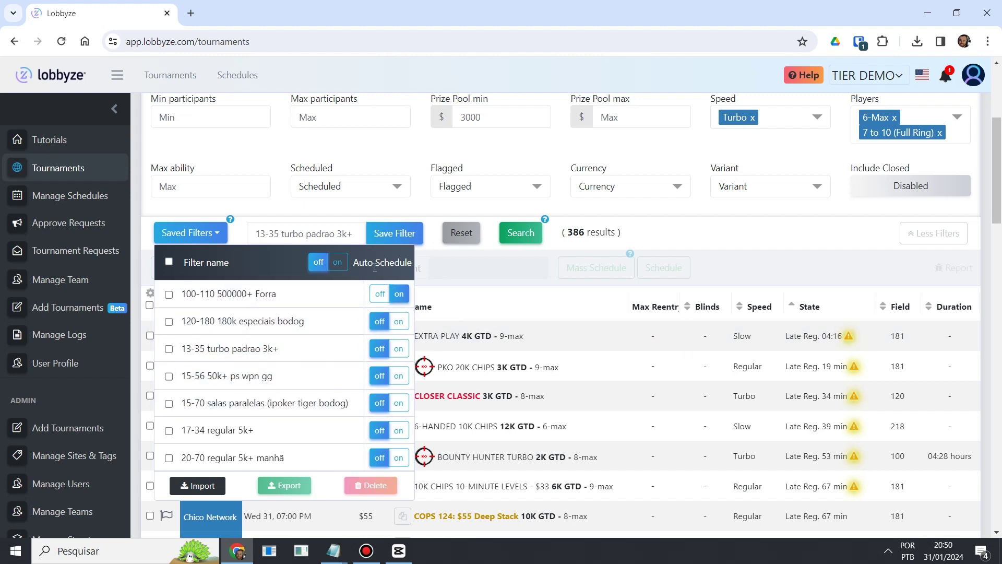
left_click(221, 240)
Step: Review the "13-35 turbo padrao 3k+" criteria and search the tournaments with that filter
scroll(517, 250, "up", 3)
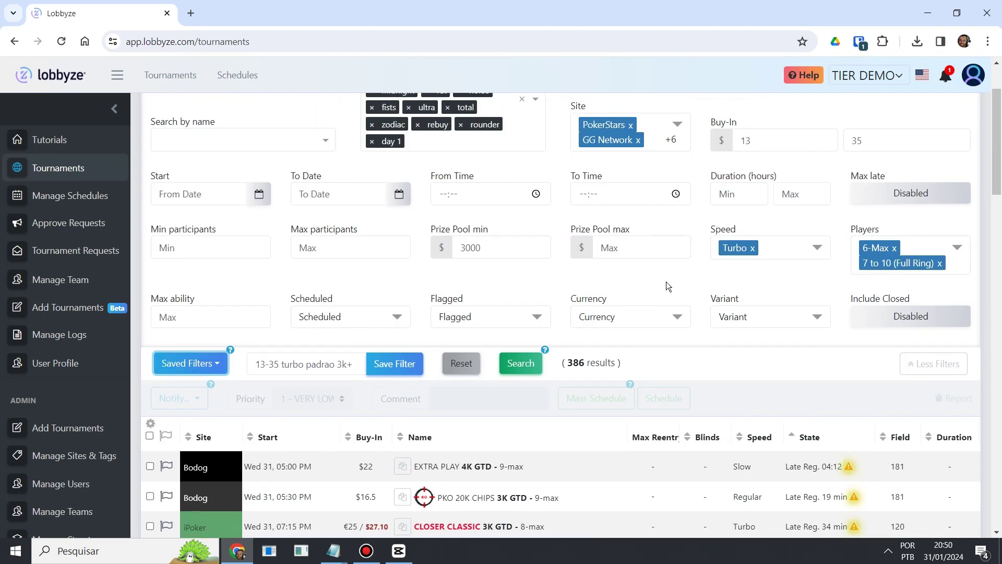
scroll(666, 283, "up", 1)
scroll(537, 211, "down", 3)
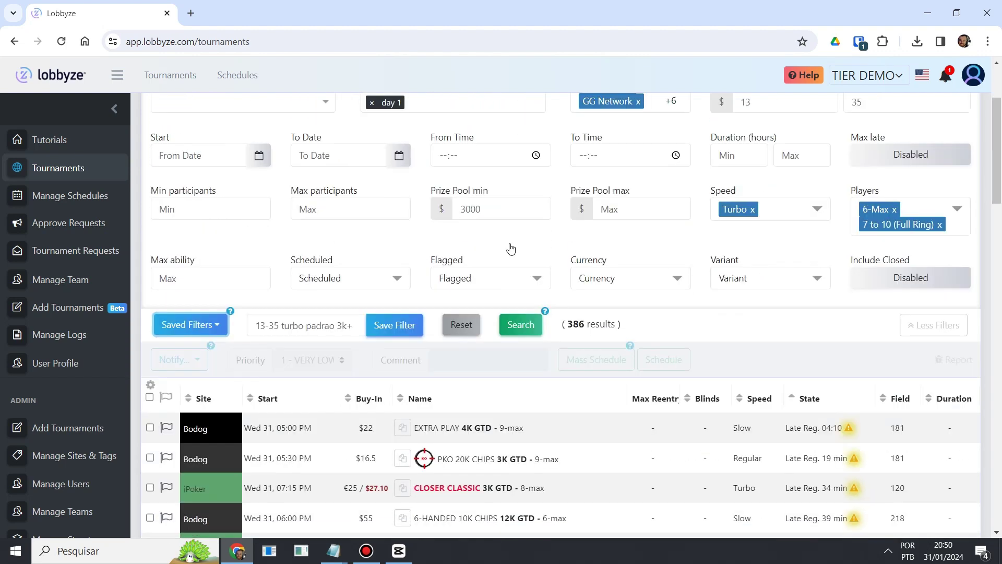
scroll(574, 337, "up", 2)
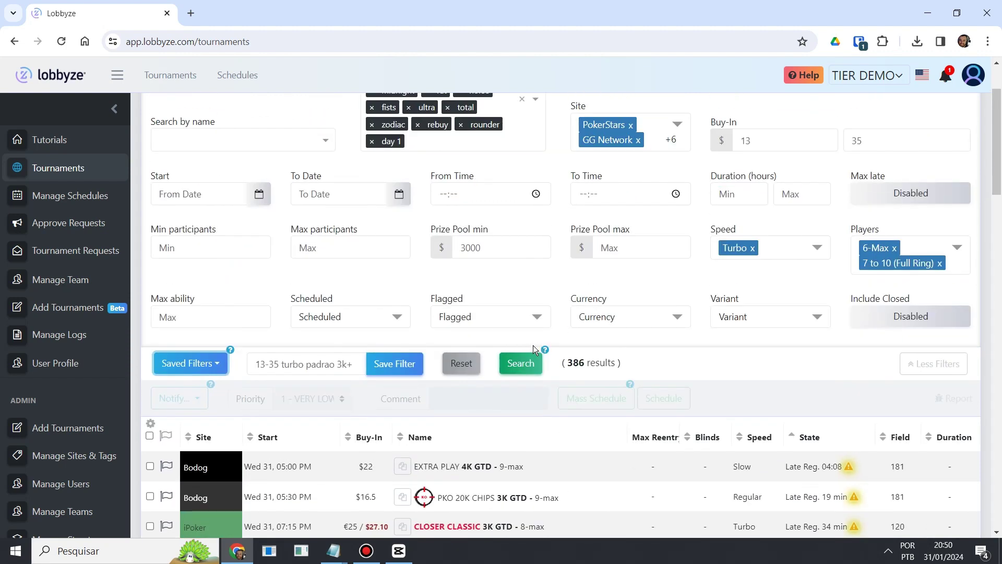
left_click(529, 359)
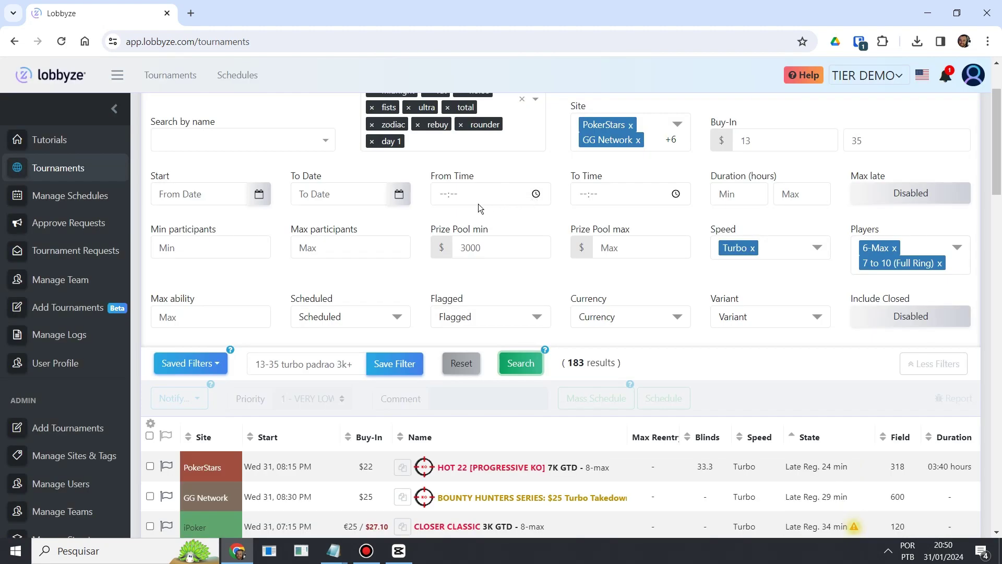
Step: Flag the PokerStars tournaments "HOT 16,50" and "HOT 27 [PROGRESSIVE KO]" in the filtered tournament list
scroll(479, 204, "down", 2)
scroll(583, 177, "up", 3)
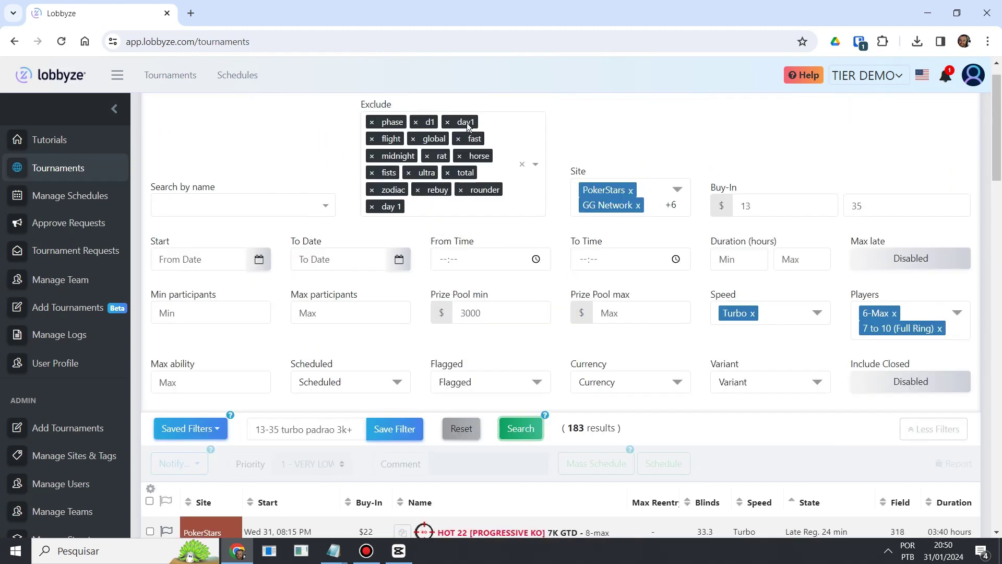
scroll(575, 251, "down", 3)
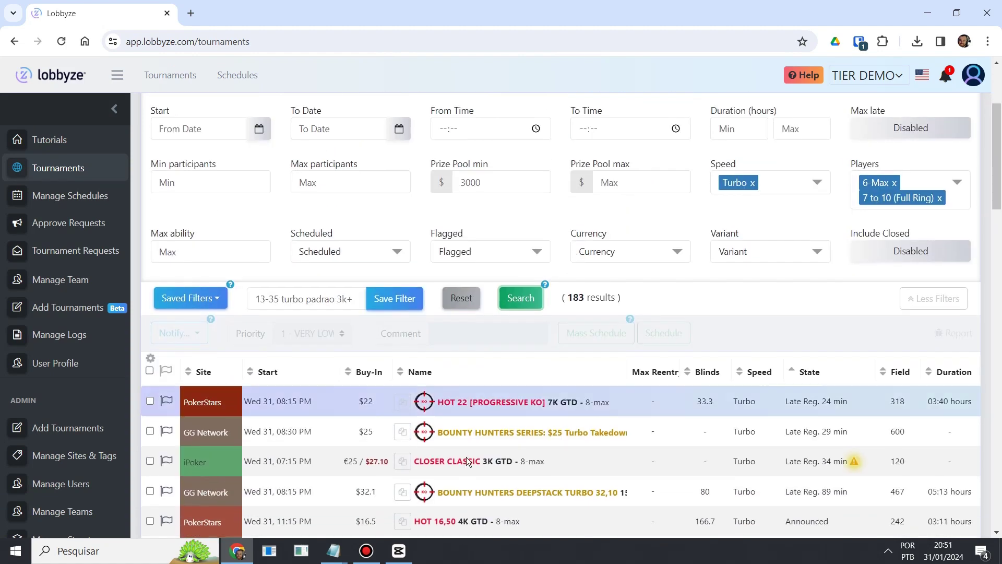
scroll(515, 365, "down", 2)
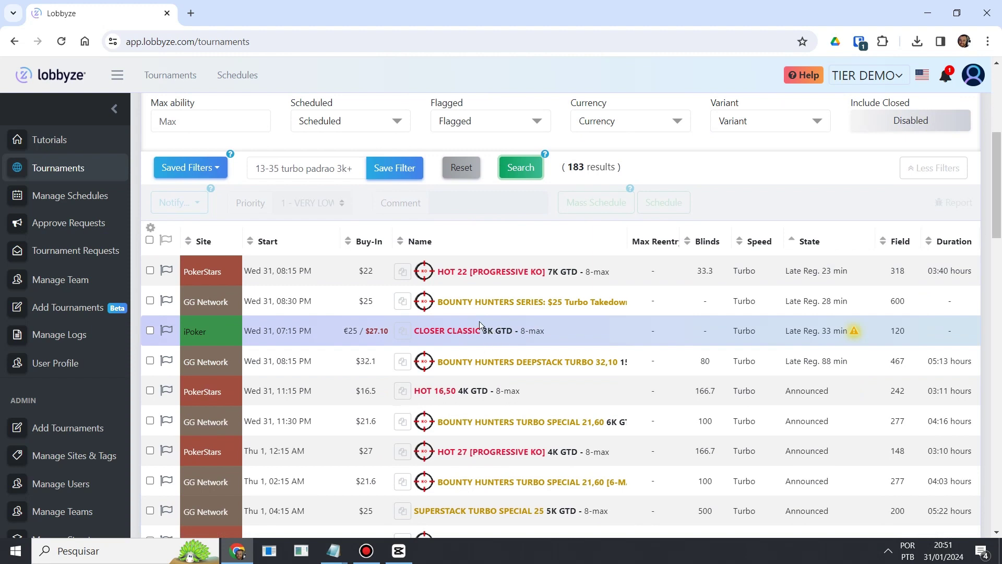
left_click(166, 390)
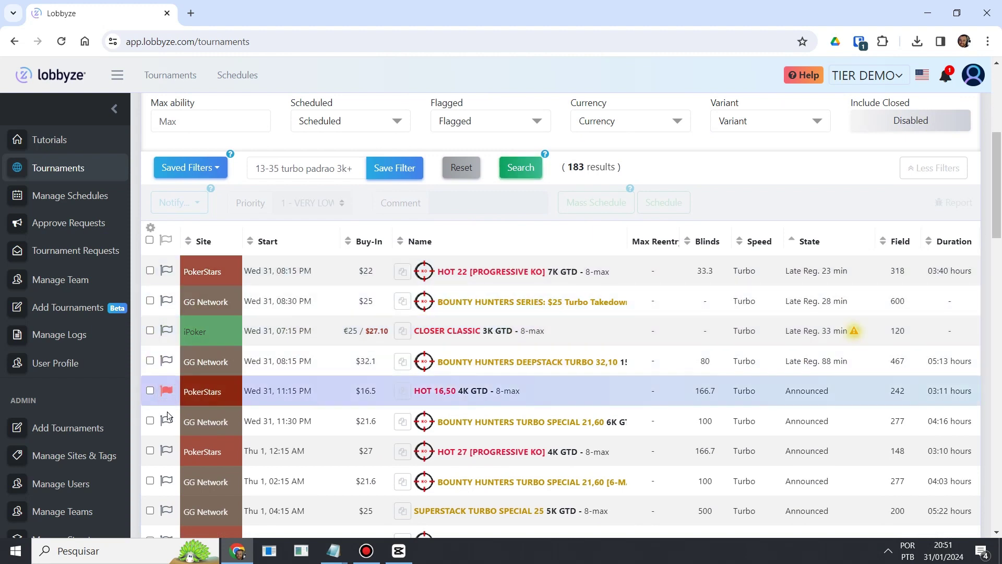
left_click(167, 452)
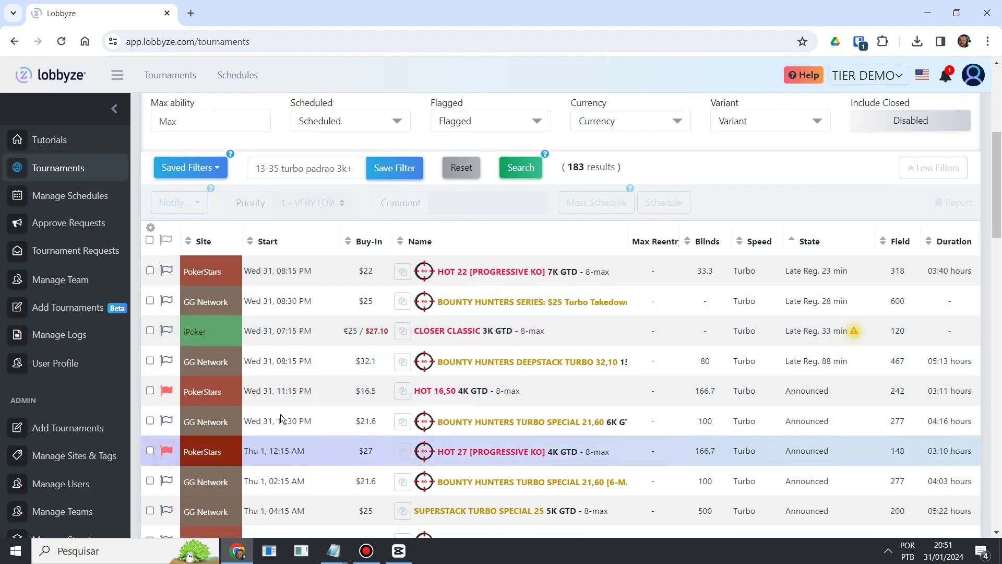
scroll(447, 323, "up", 5)
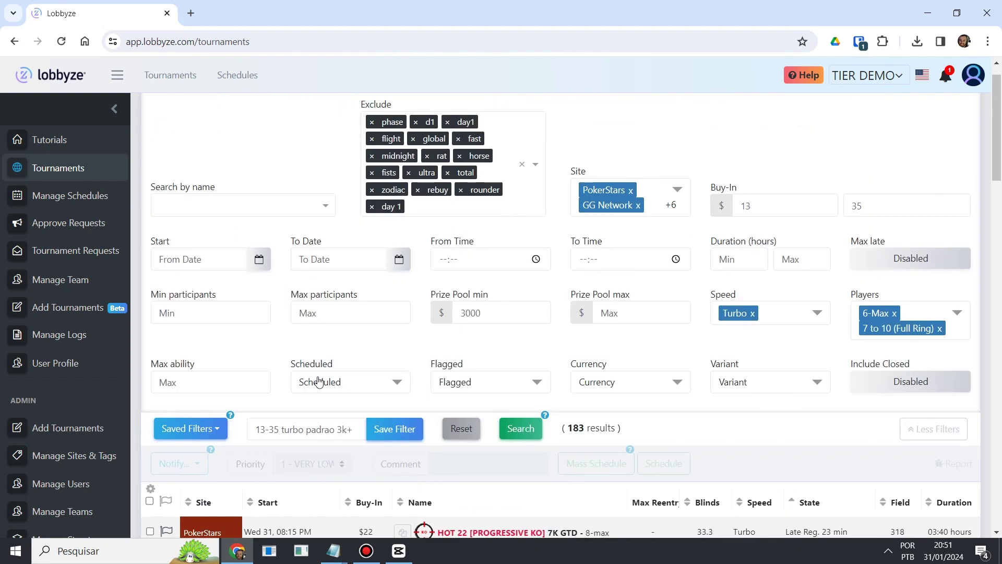
scroll(299, 398, "down", 4)
scroll(449, 396, "up", 4)
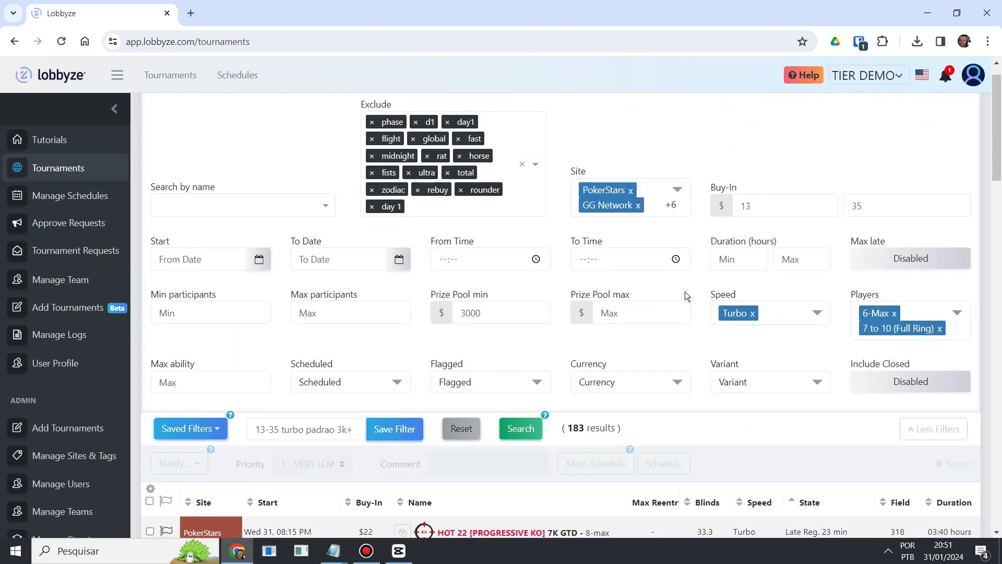
scroll(685, 296, "up", 1)
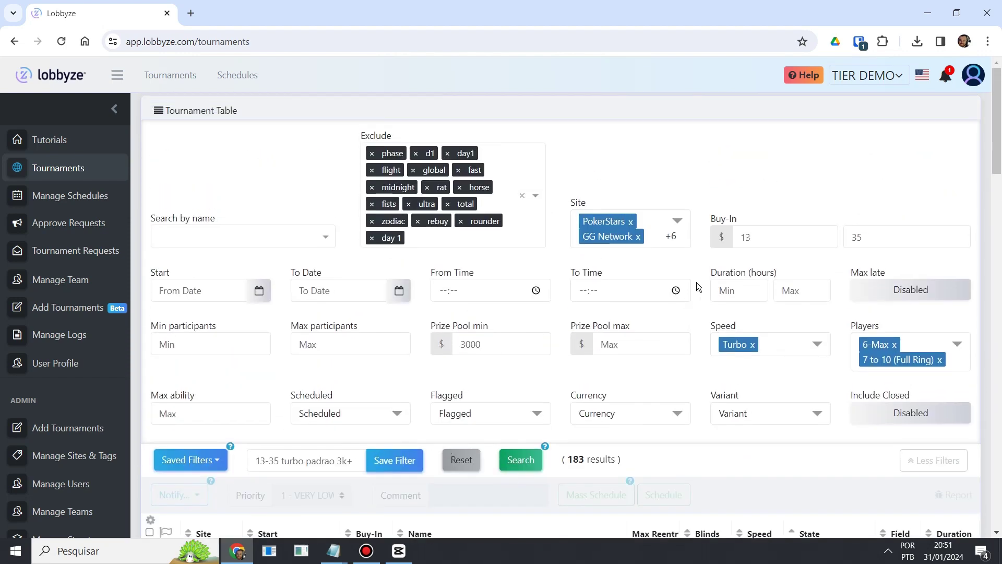